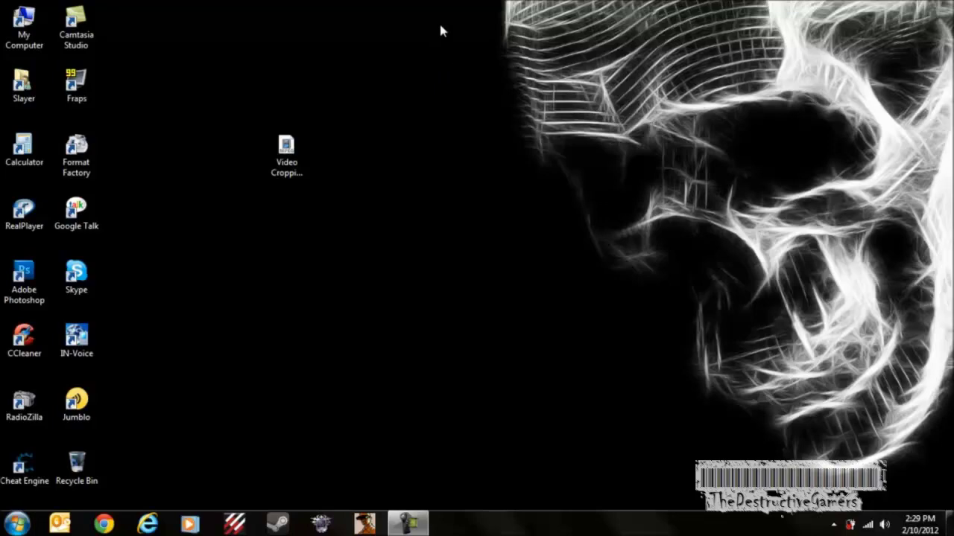
- Open the Destructive Gamers personal folder from the desktop in Explorer
double_click(27, 82)
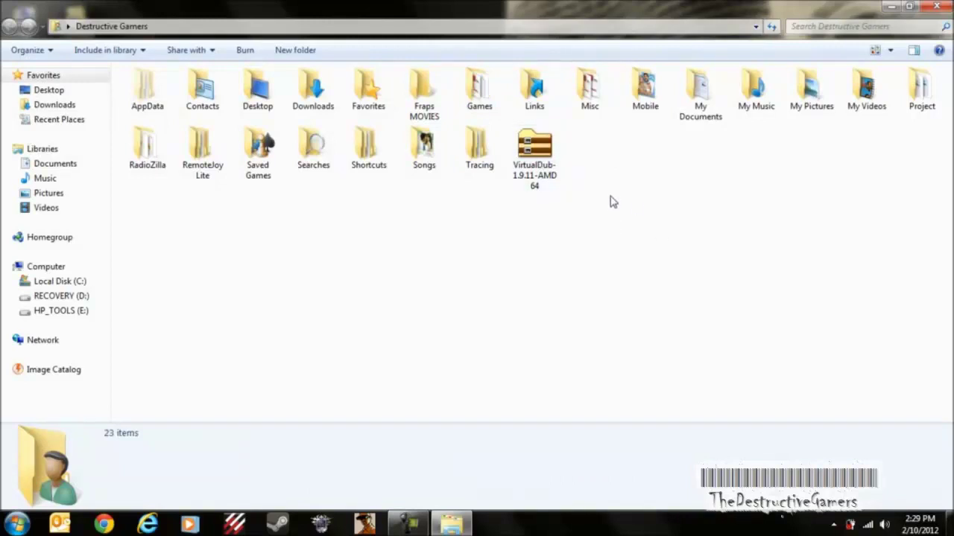
- Create a new folder and move the VirtualDub zip into it
right_click(611, 196)
left_click(505, 222)
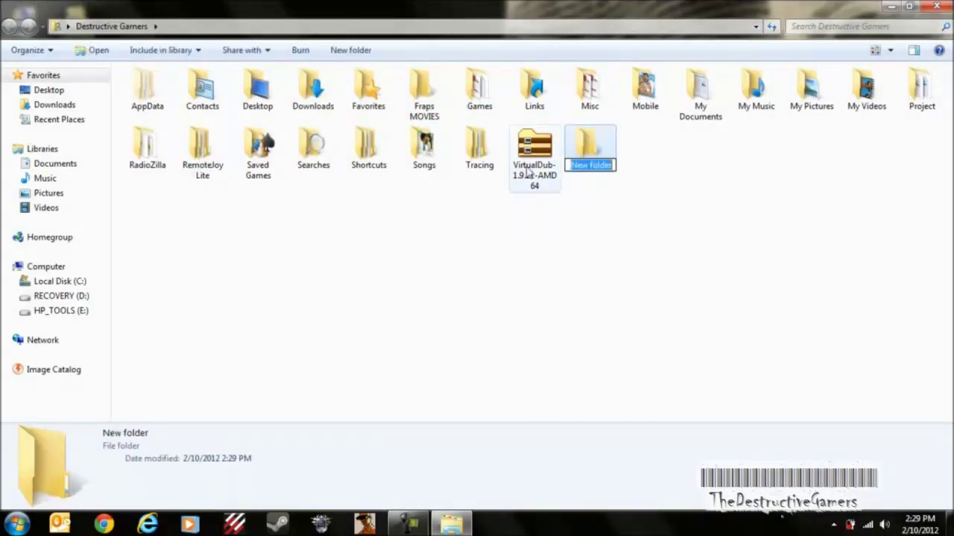
left_click(549, 190)
left_click_drag(549, 190, 589, 158)
- Extract the VirtualDub archive inside that folder with FreeArc and launch Veedub64
double_click(549, 156)
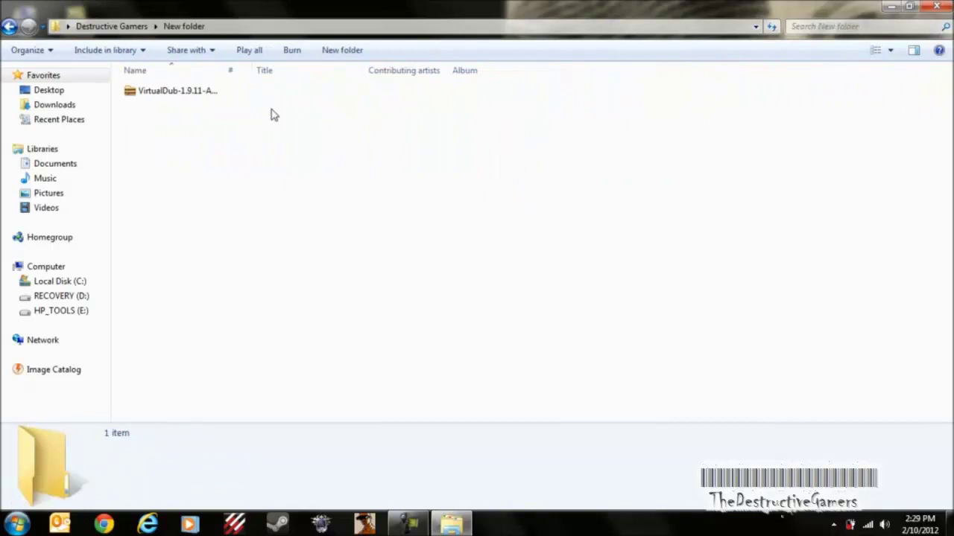
right_click(247, 96)
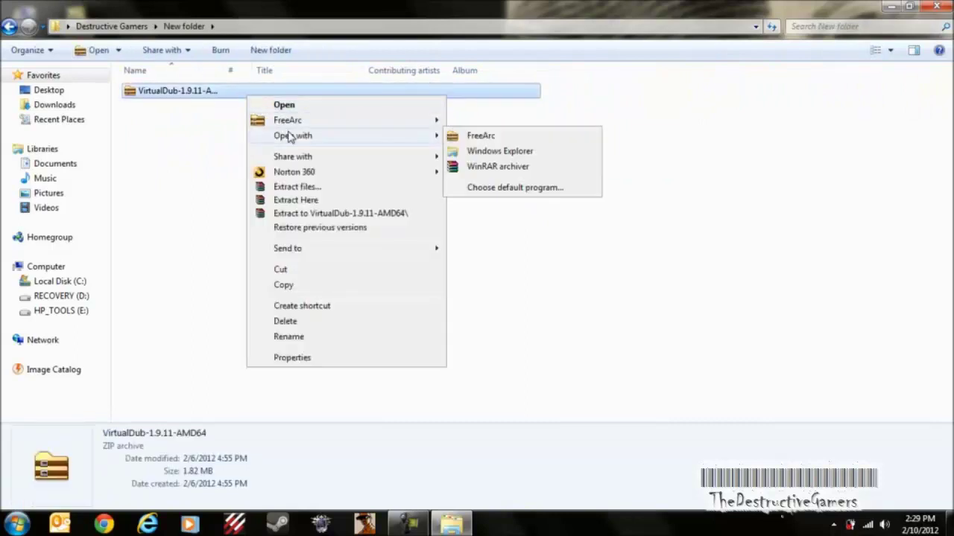
mouse_move(287, 120)
left_click(493, 151)
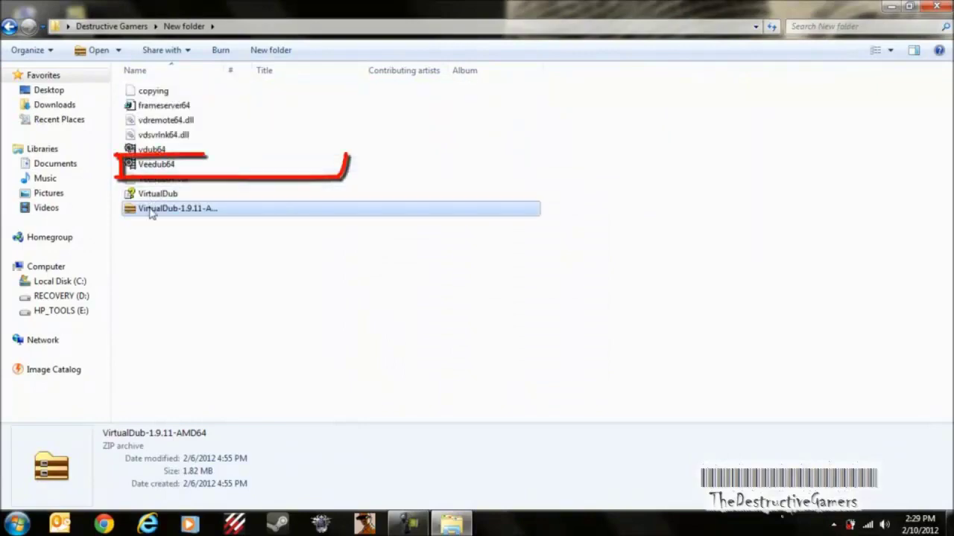
double_click(205, 165)
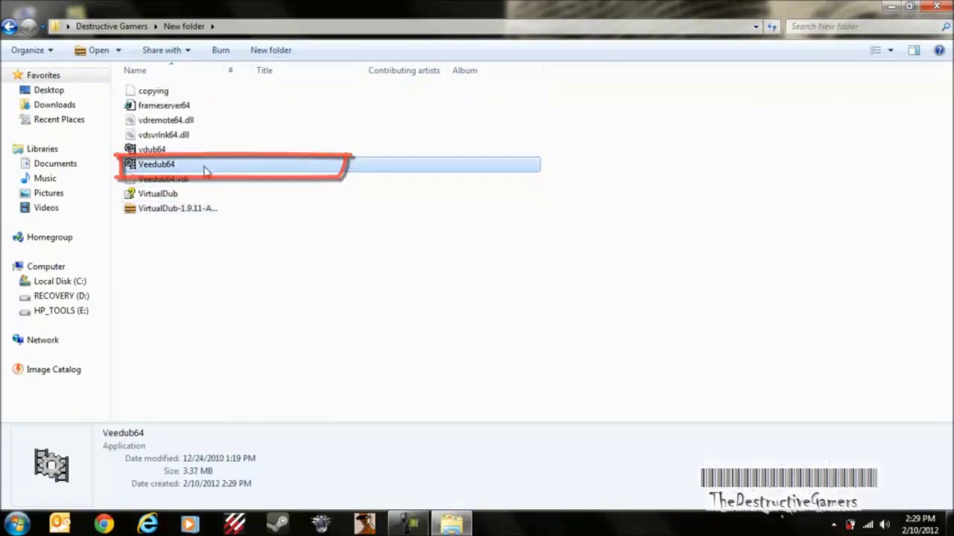
- Close Explorer and load Video Cropping Sample from the desktop into VirtualDub
left_click(937, 6)
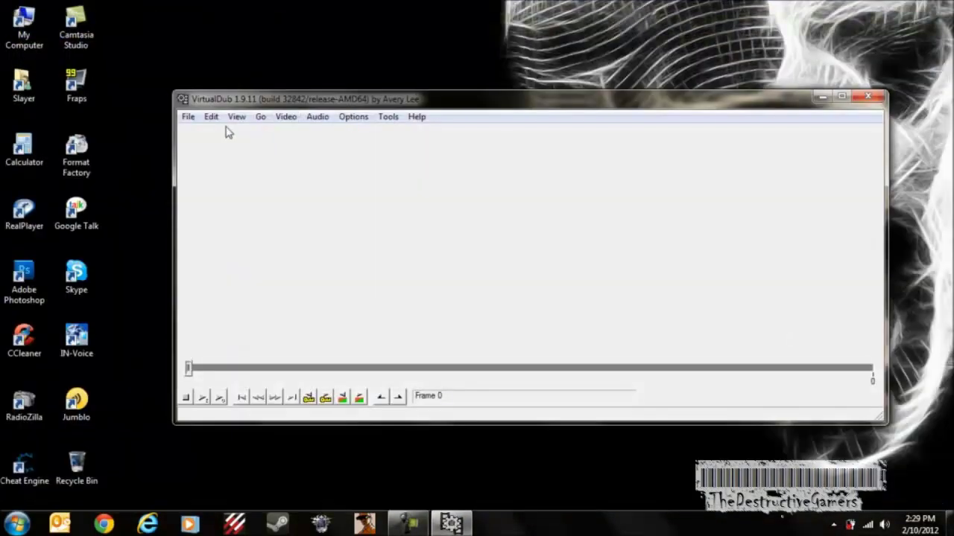
left_click(188, 117)
left_click(273, 117)
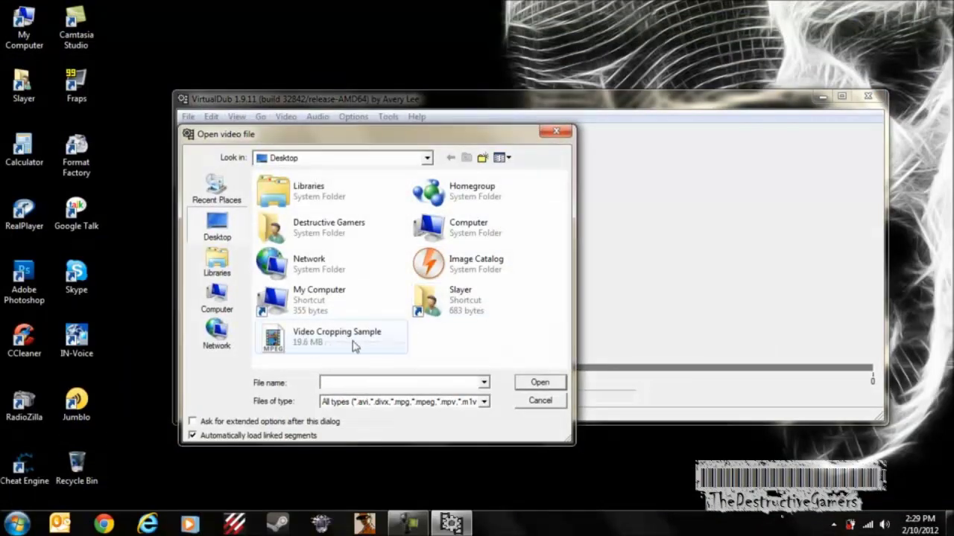
left_click(356, 341)
left_click(538, 383)
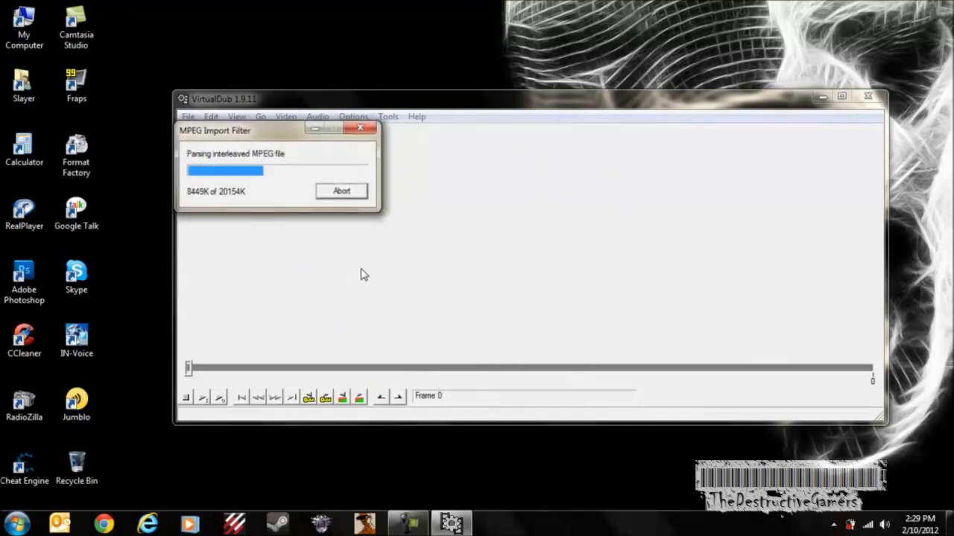
- Reopen the Open video dialog, check supported file types, and cancel
left_click(188, 118)
left_click(228, 100)
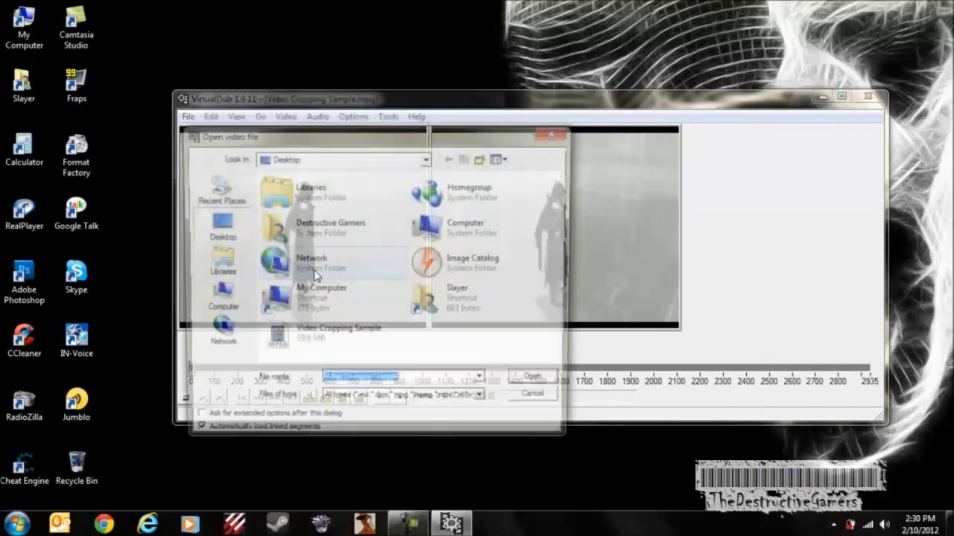
left_click(410, 403)
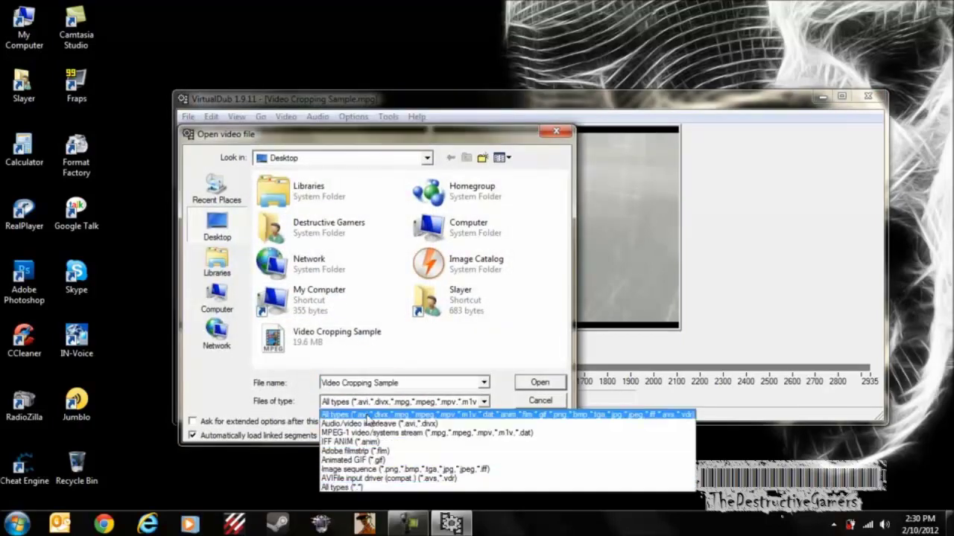
left_click(538, 403)
left_click(537, 403)
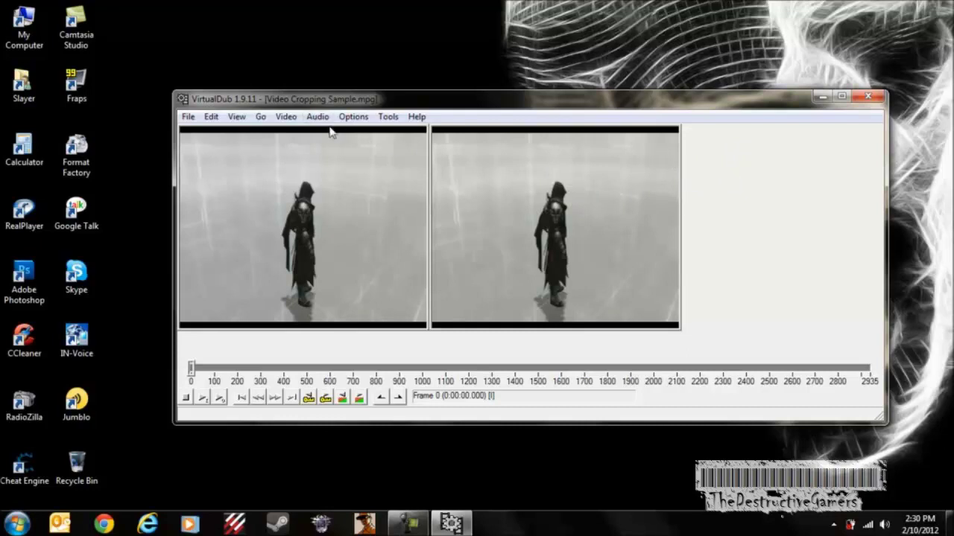
- Add a null transform filter through Video > Filters and open its input cropping editor
left_click(289, 119)
left_click(304, 132)
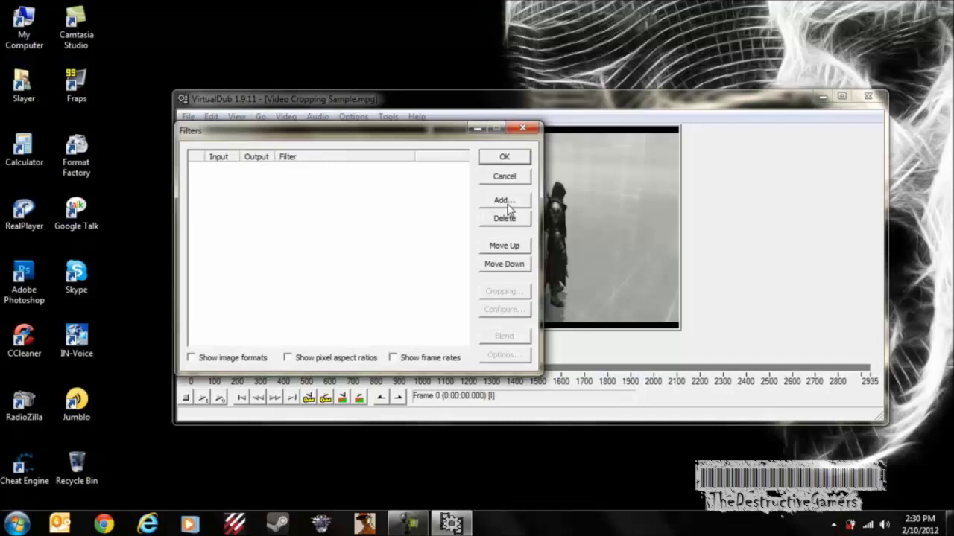
left_click(506, 207)
left_click_drag(453, 192, 456, 296)
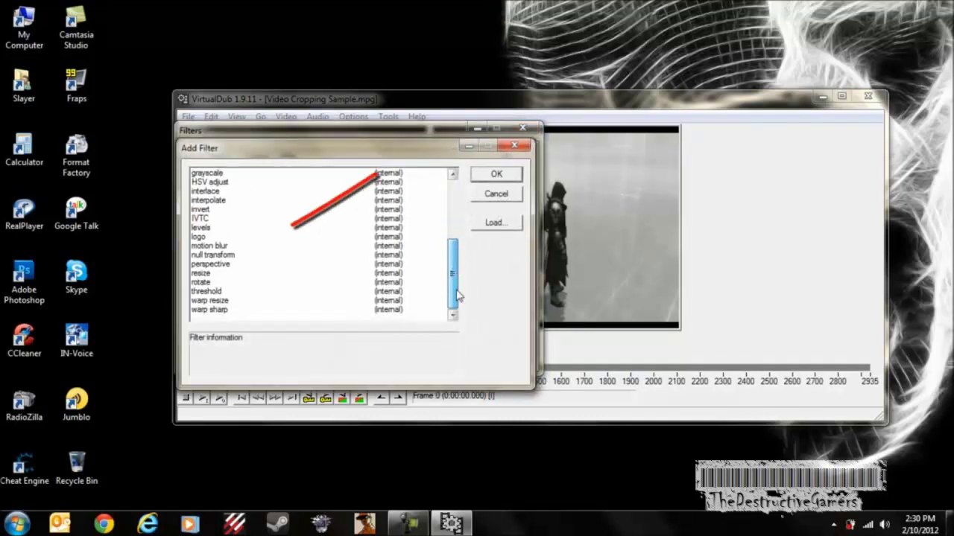
left_click(211, 257)
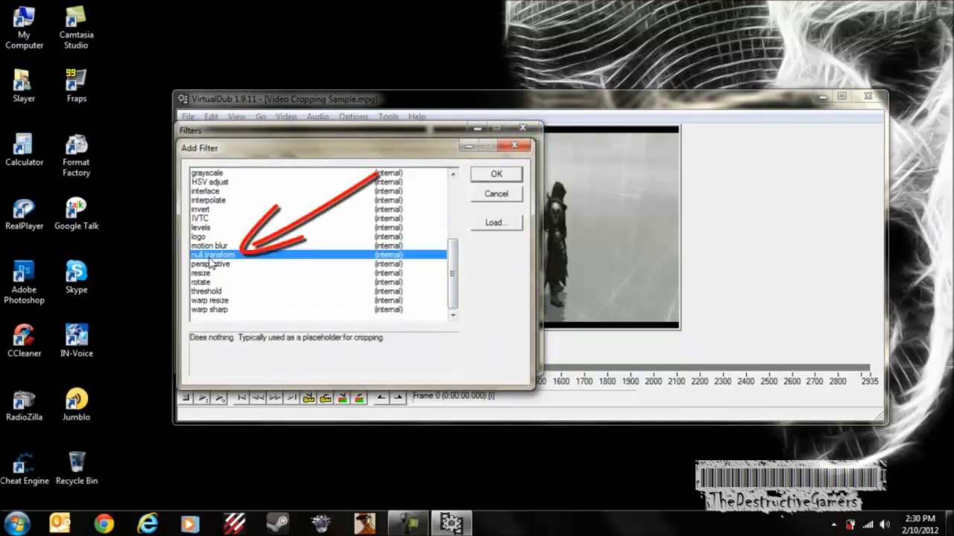
left_click(496, 177)
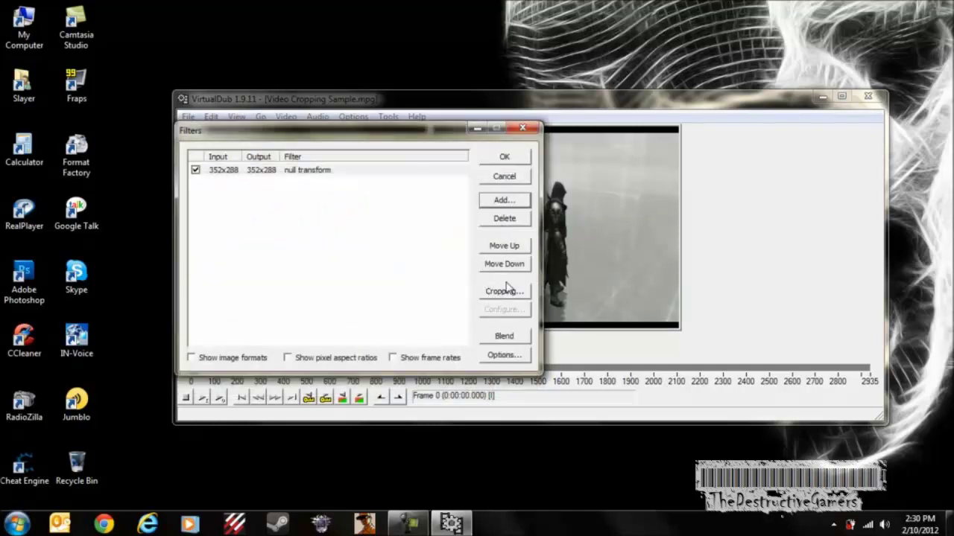
left_click(503, 291)
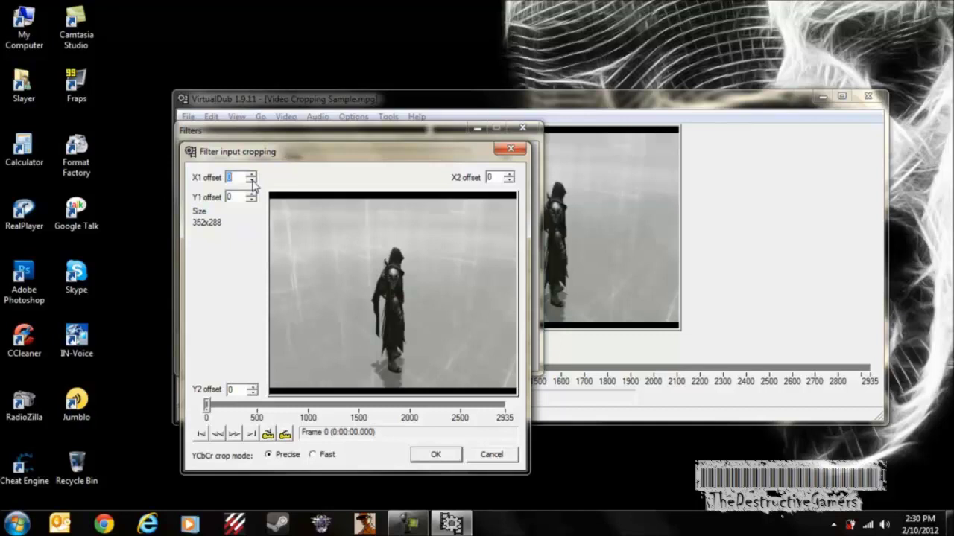
- Leave the left crop at 0 and set the top Y1 offset to 10
left_click(252, 177)
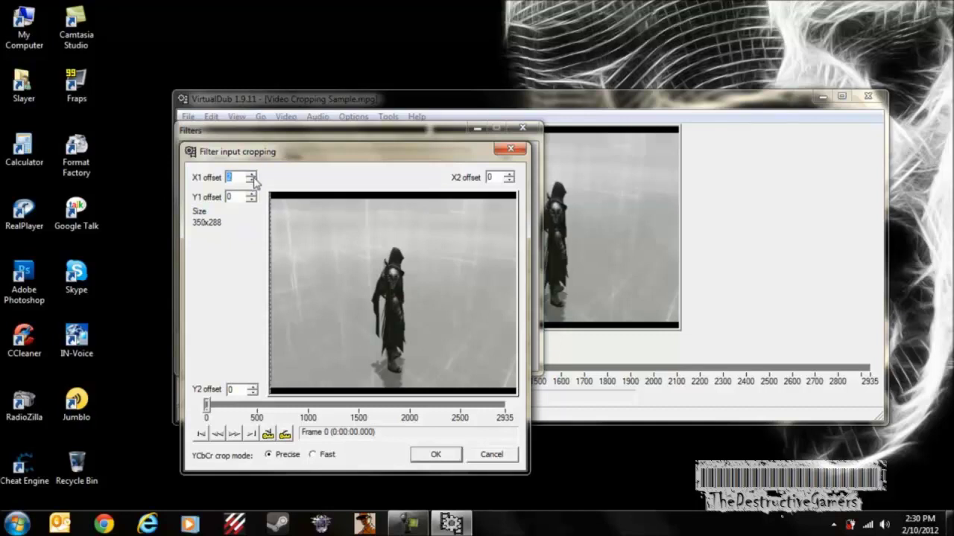
left_click(252, 178)
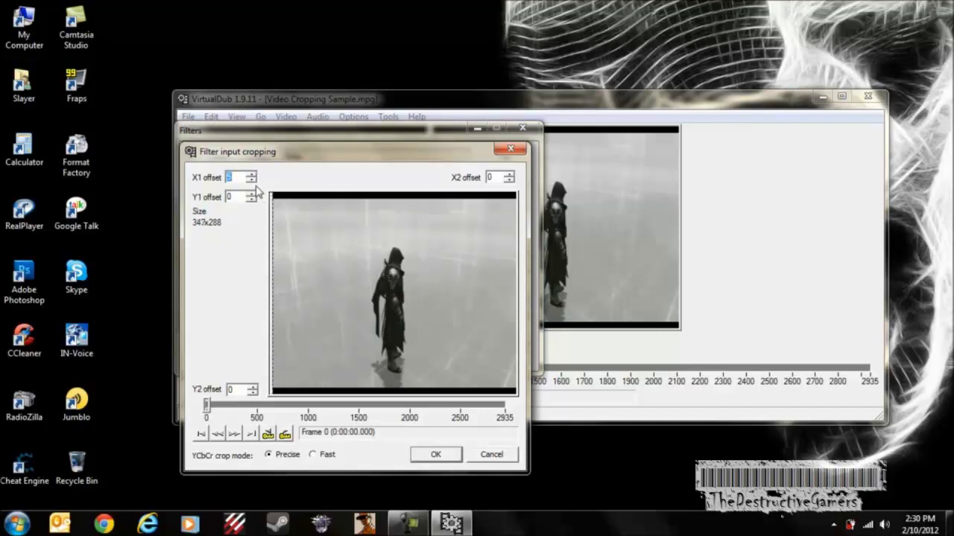
left_click(251, 180)
left_click(251, 181)
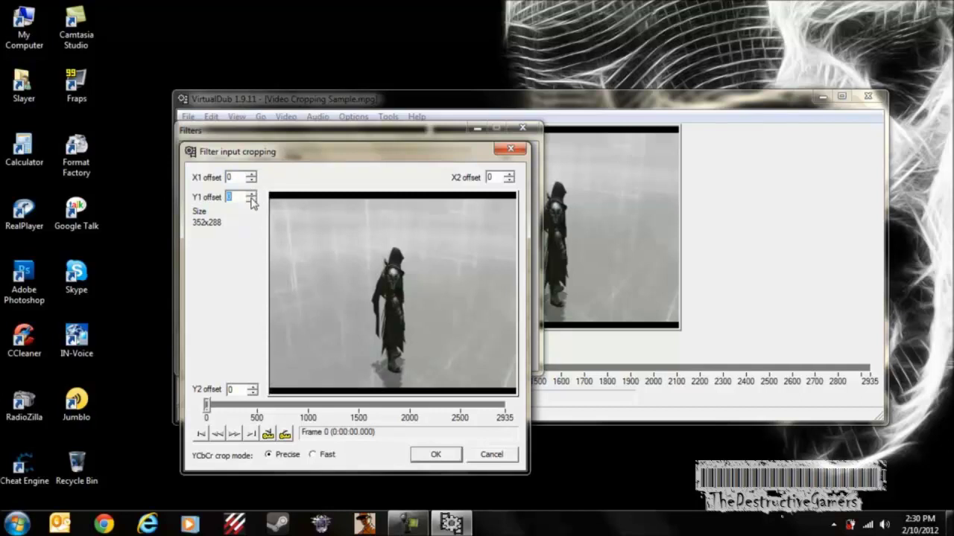
left_click(251, 198)
left_click(251, 198)
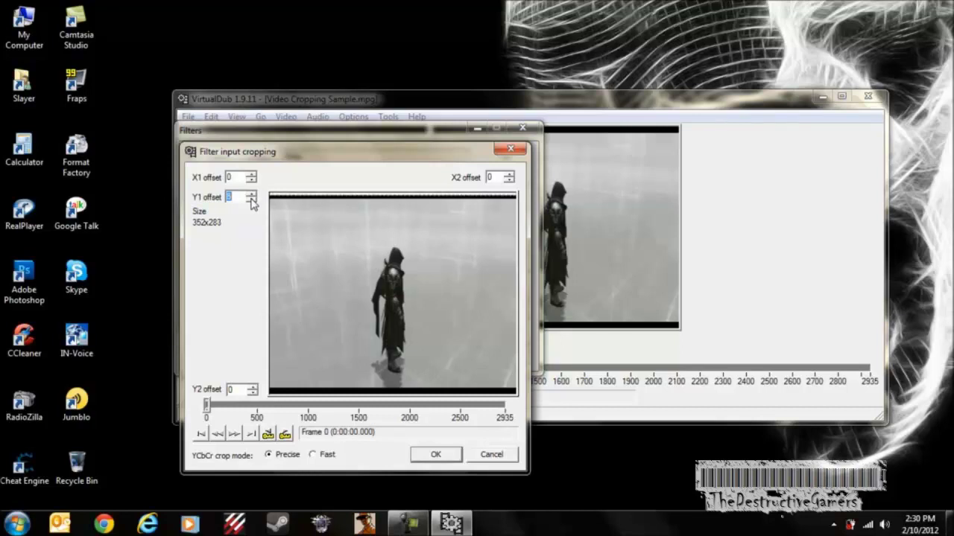
left_click(251, 198)
left_click(251, 199)
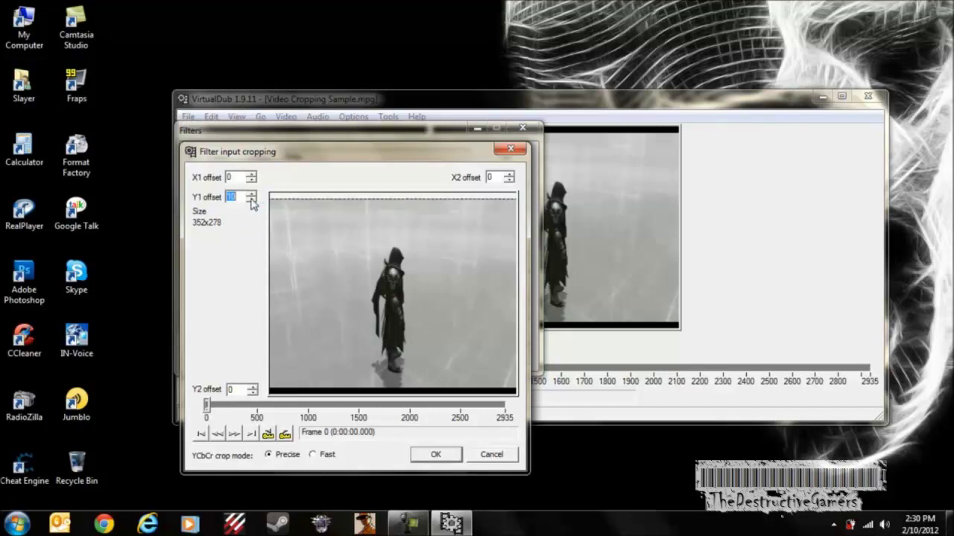
- Set the bottom Y2 offset to 10 pixels
left_click(253, 387)
left_click(253, 387)
left_click(253, 387)
left_click(254, 387)
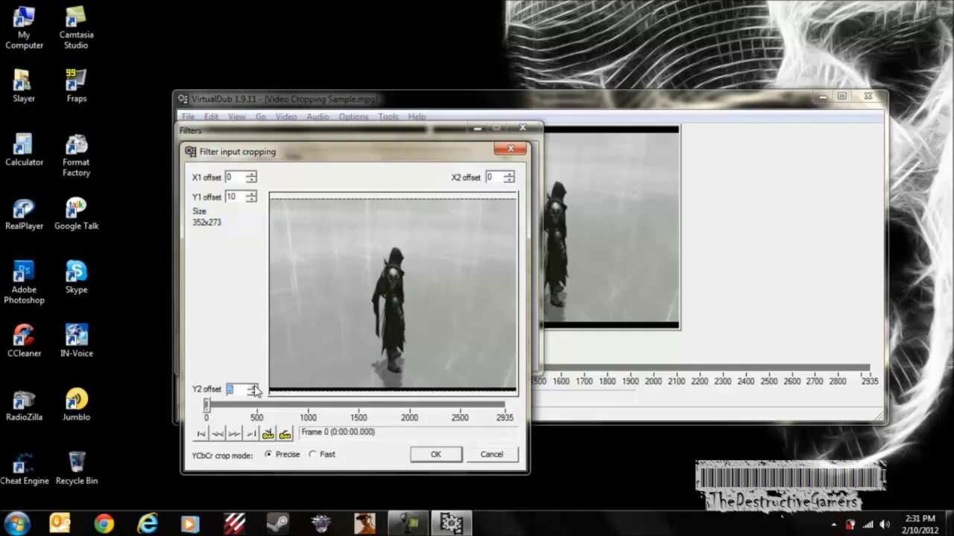
left_click(254, 387)
double_click(254, 387)
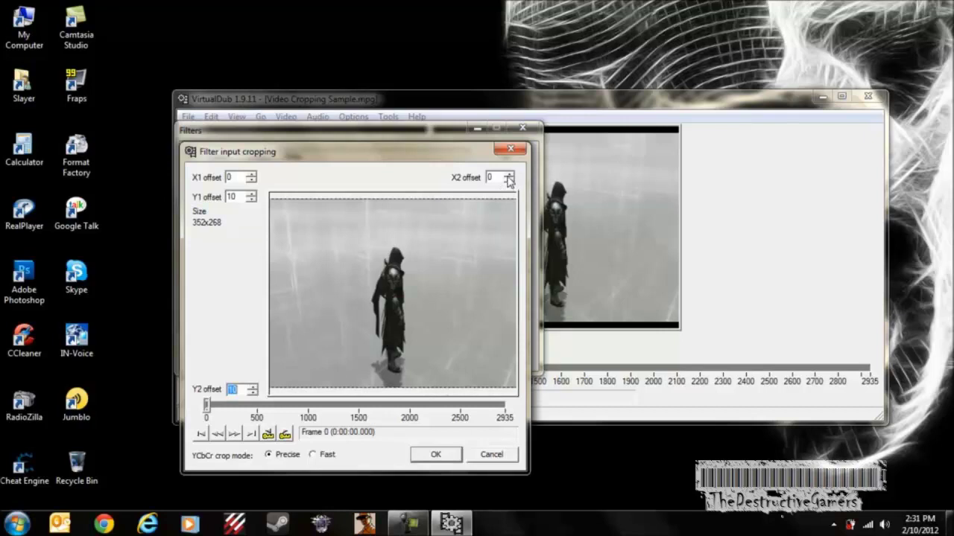
- Keep the right X2 crop at 0 and confirm the cropping and Filters dialogs
left_click(509, 174)
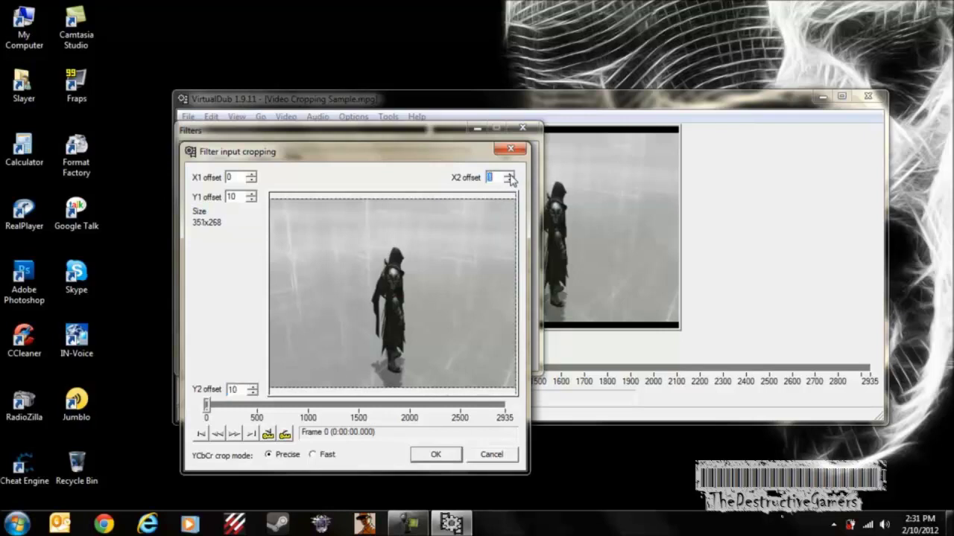
left_click(509, 175)
left_click(509, 182)
left_click(509, 181)
left_click(435, 454)
left_click(504, 157)
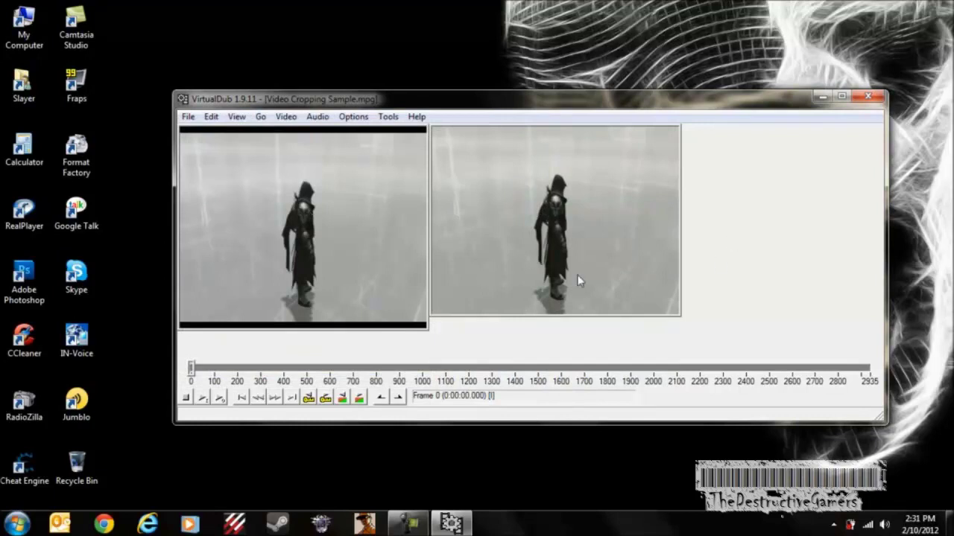
- Save the video as 'Cropped Sample' with type Audio-Video Interleave (*.avi)
left_click(188, 117)
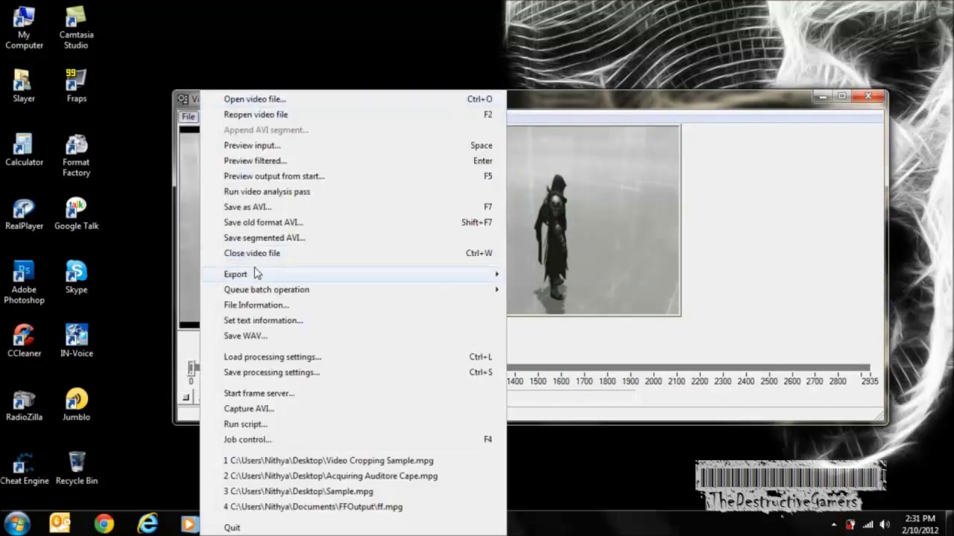
mouse_move(236, 274)
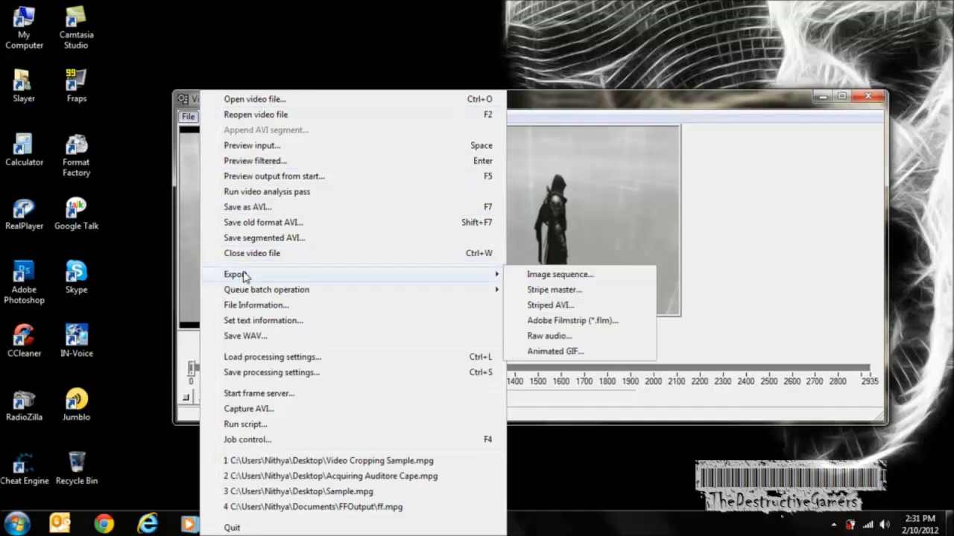
left_click(269, 212)
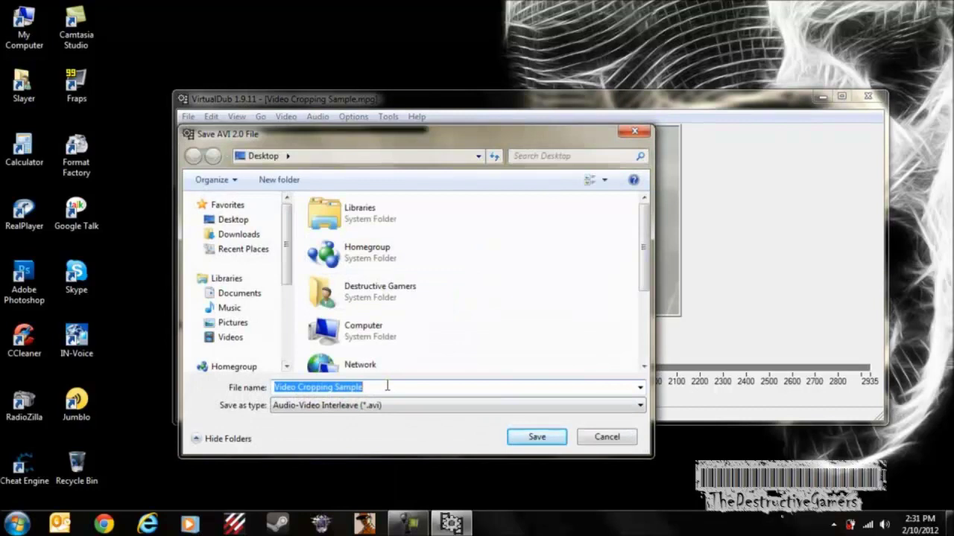
type("S")
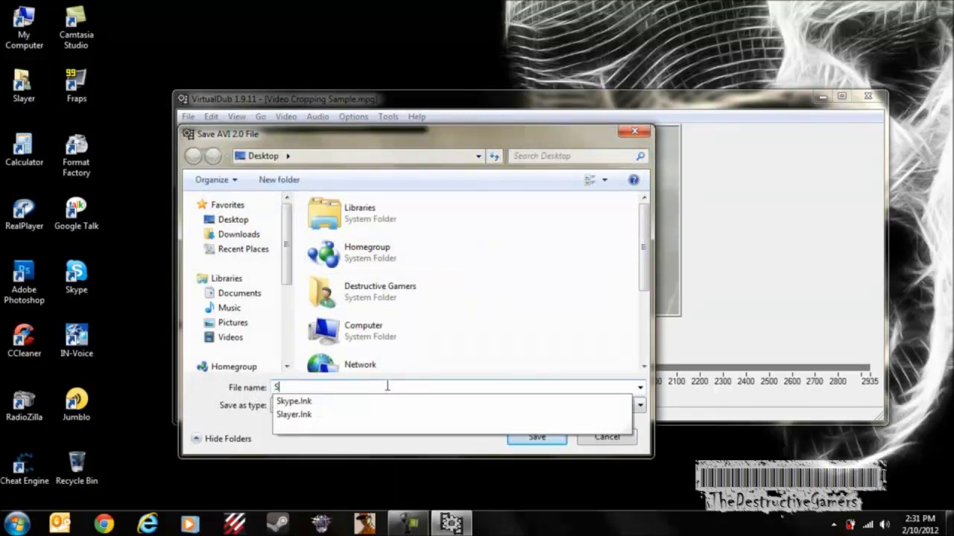
key("BackSpace")
type("C")
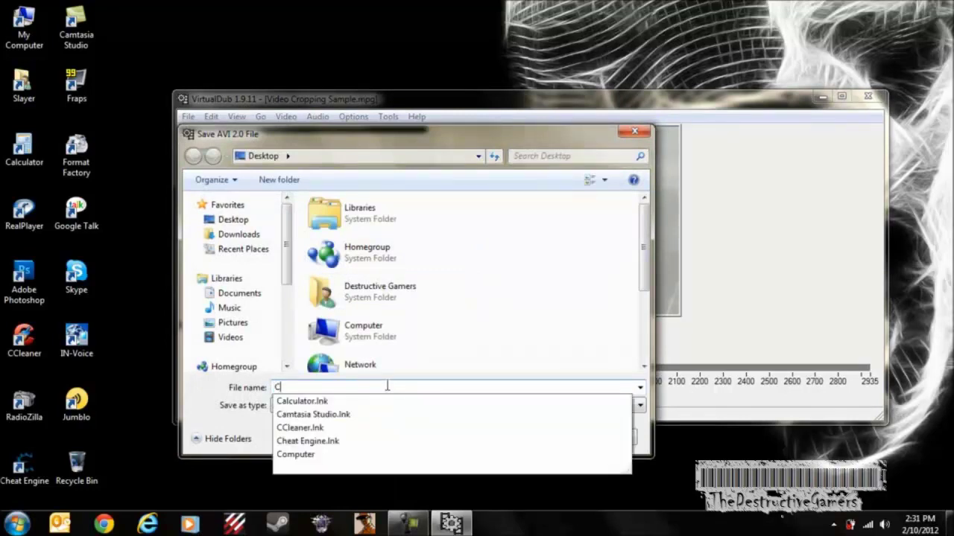
type("ropped Sample")
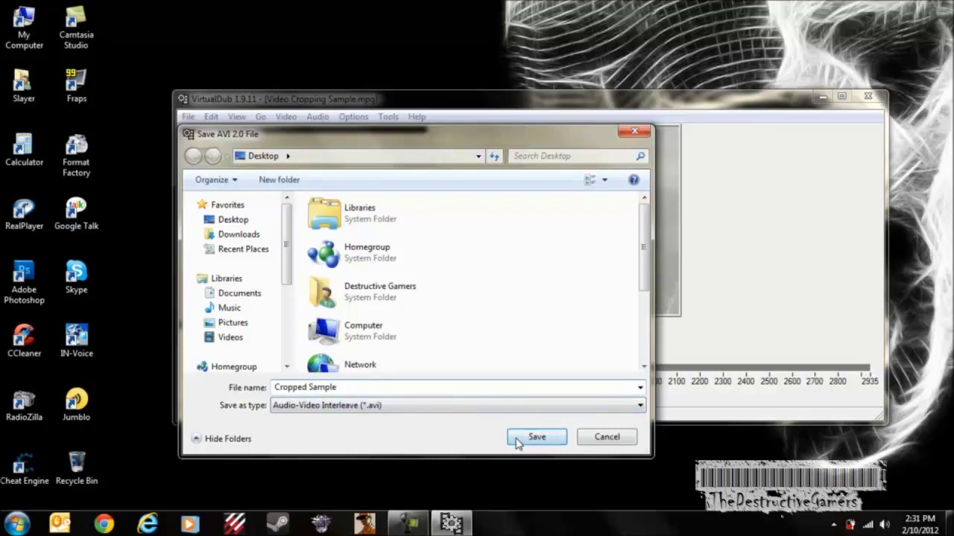
left_click(479, 409)
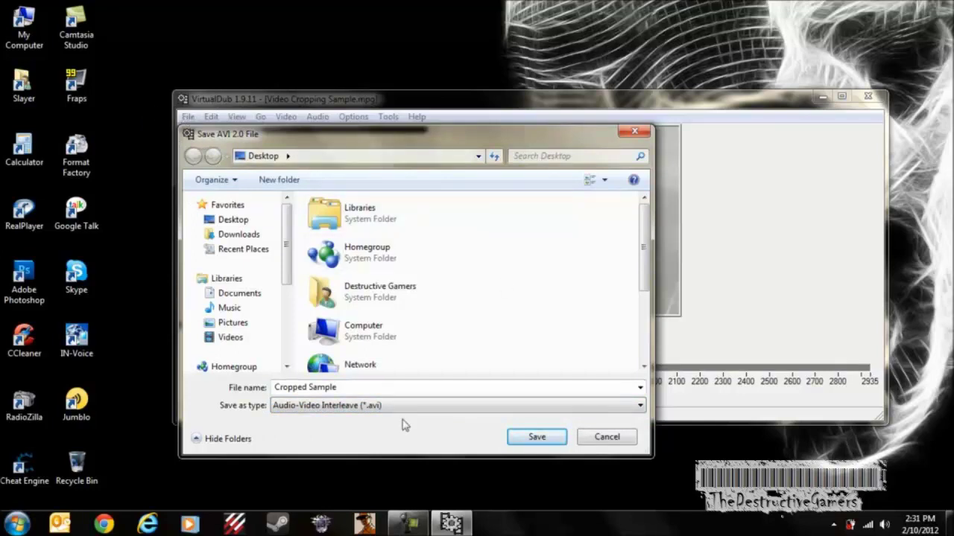
left_click(537, 437)
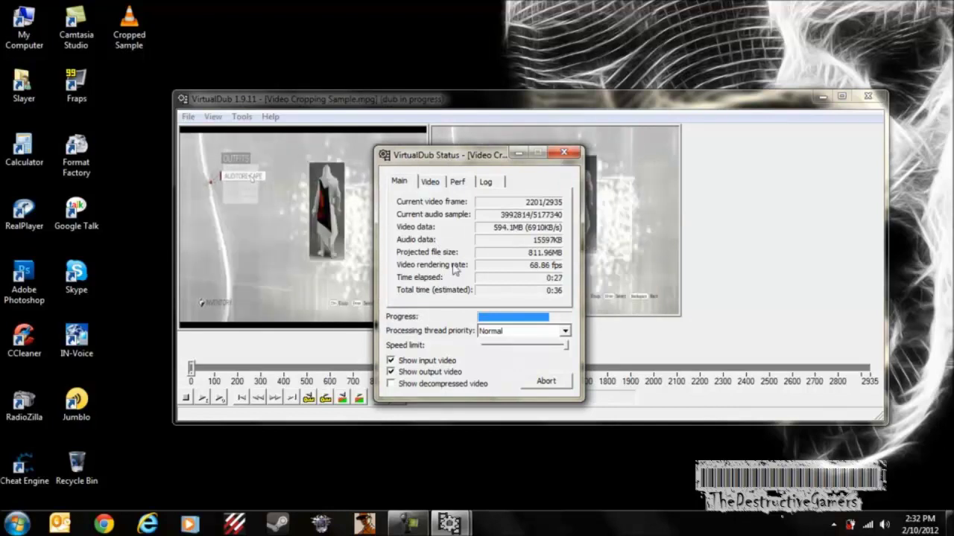
- Check the Video, Perf and Log tabs of the Status dialog while rendering completes
left_click(425, 183)
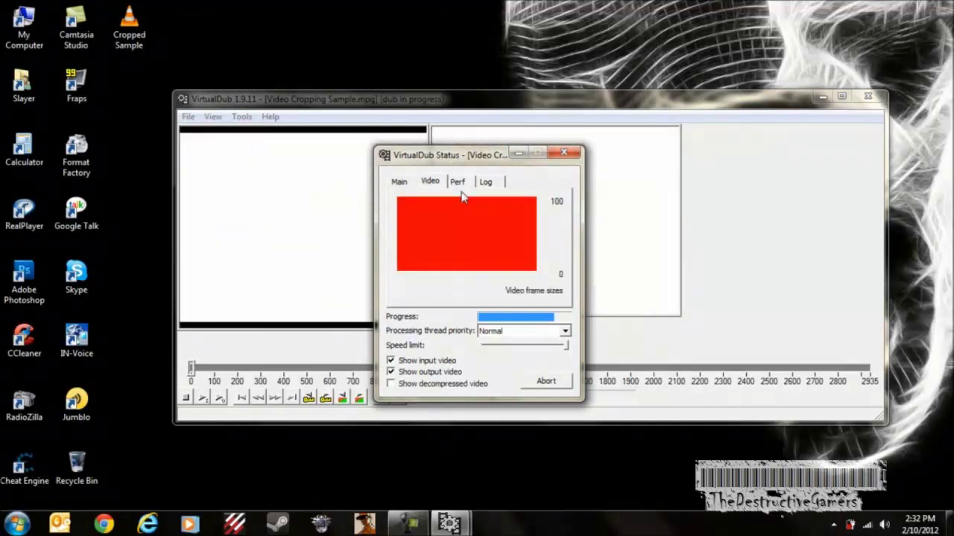
left_click(458, 182)
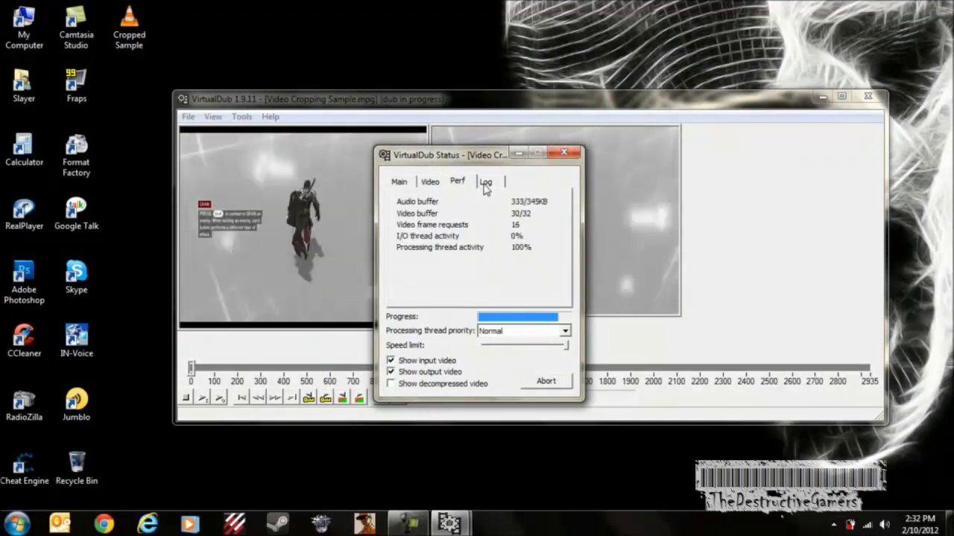
left_click(484, 184)
left_click(400, 184)
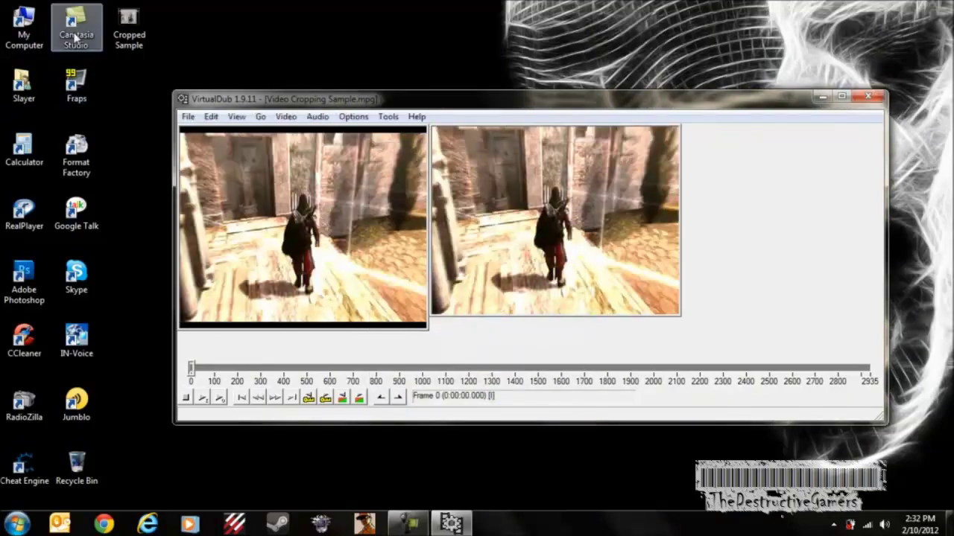
- Close VirtualDub and play the original sample video full screen, then close it
left_click(869, 96)
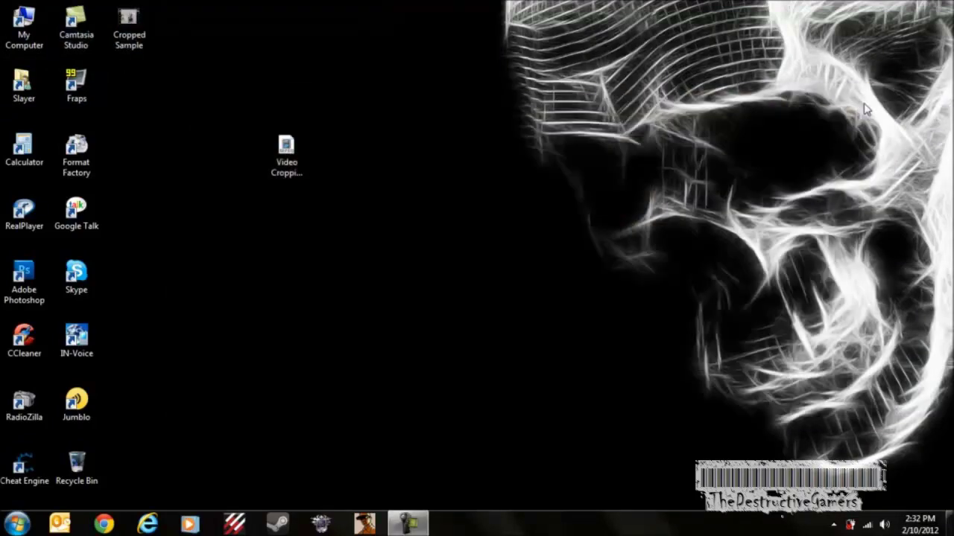
double_click(286, 153)
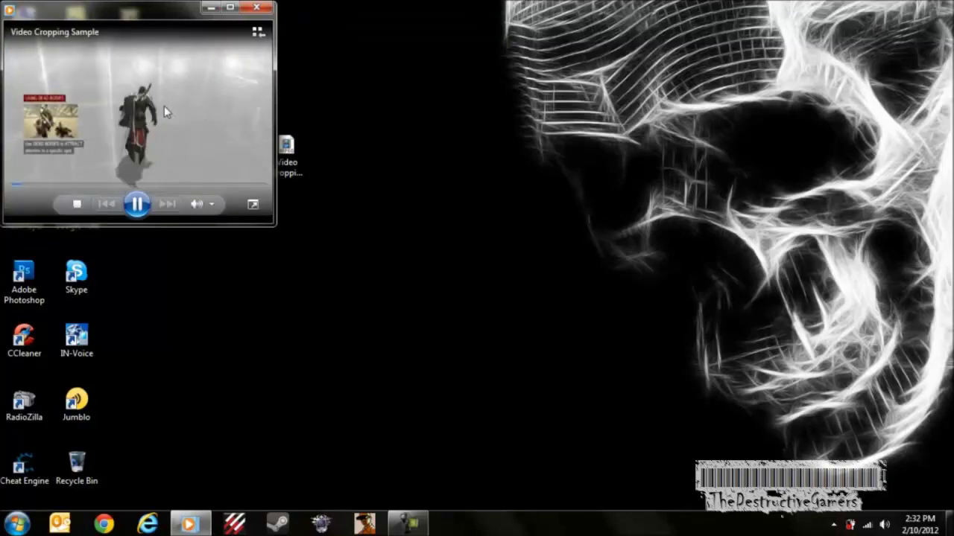
double_click(164, 105)
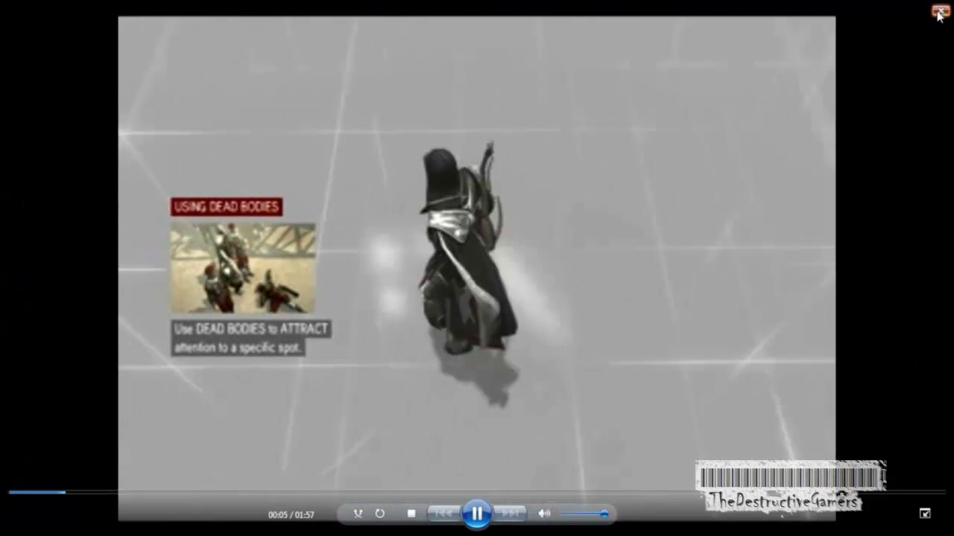
left_click(940, 11)
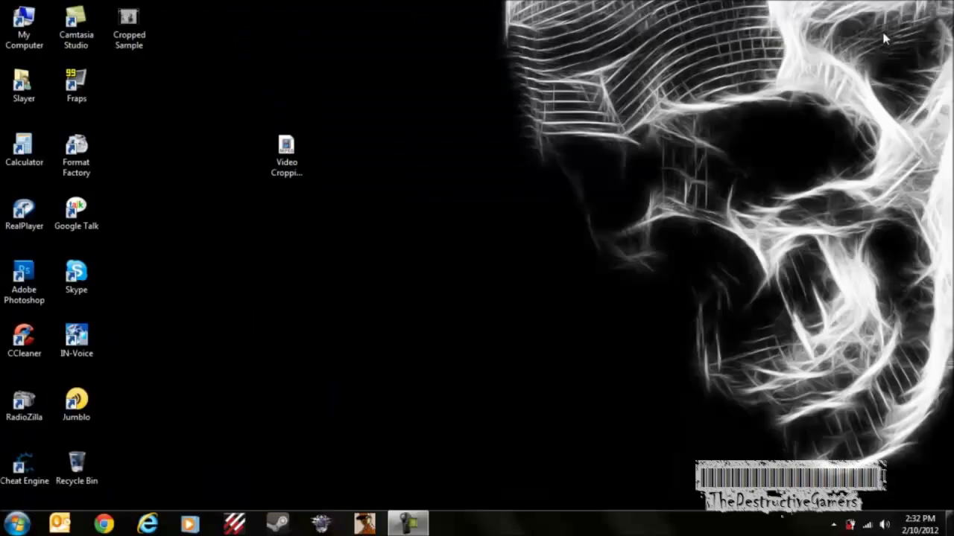
- Play Cropped Sample full screen, exit full screen, and close the player
double_click(131, 26)
double_click(340, 178)
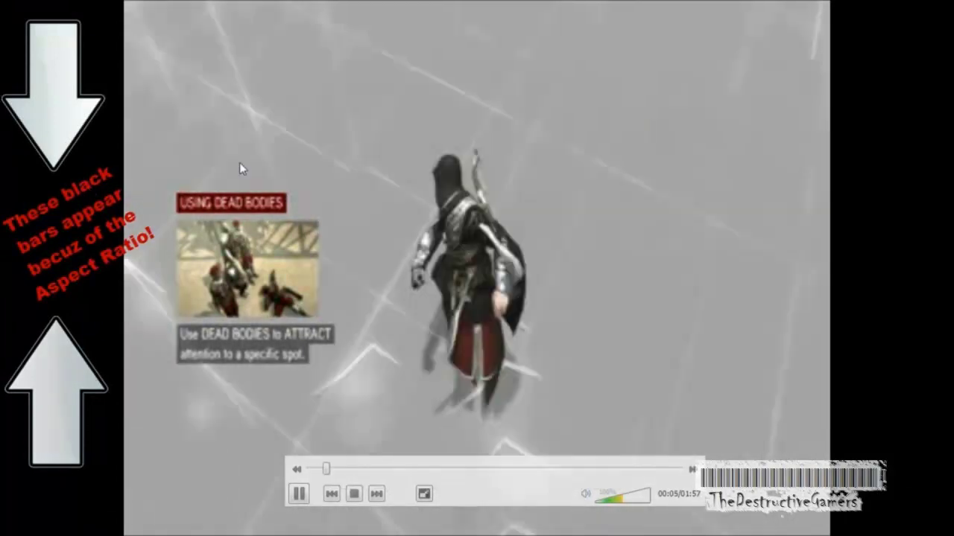
double_click(343, 188)
key("alt+F4")
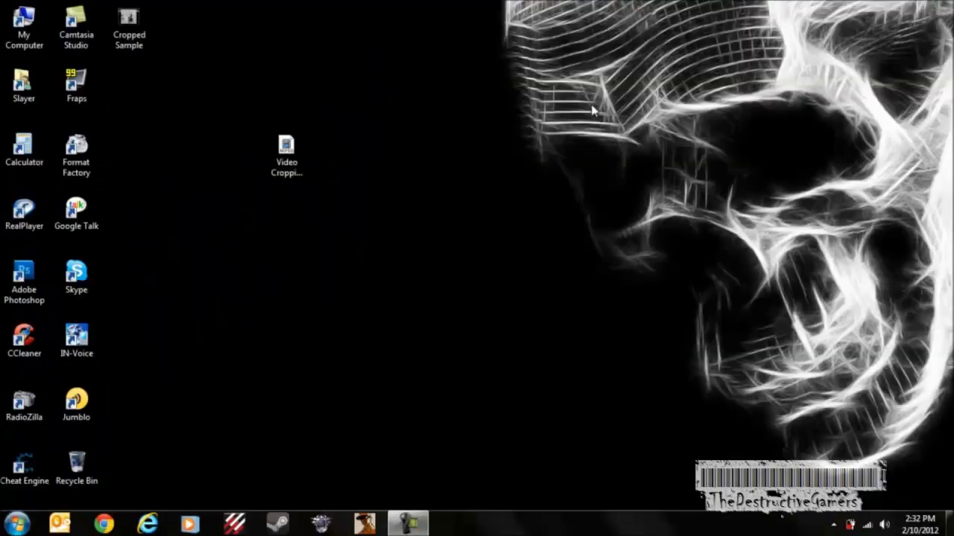